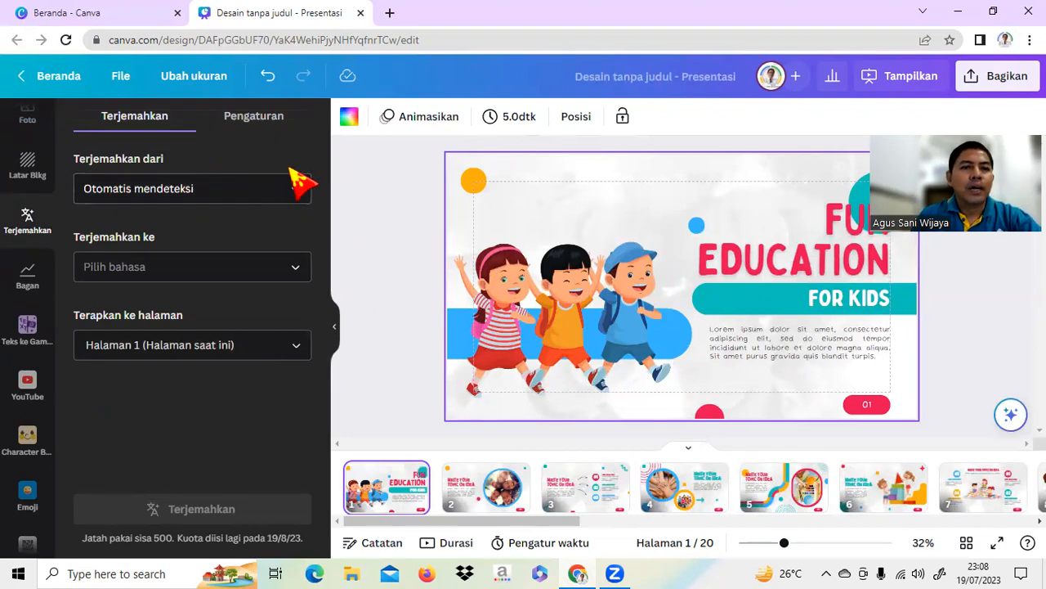
- Set the translation source to Otomatis mendeteksi and the target language to Bahasa Indonesia for page 1
{"action": "left_click", "coordinate": [296, 196]}
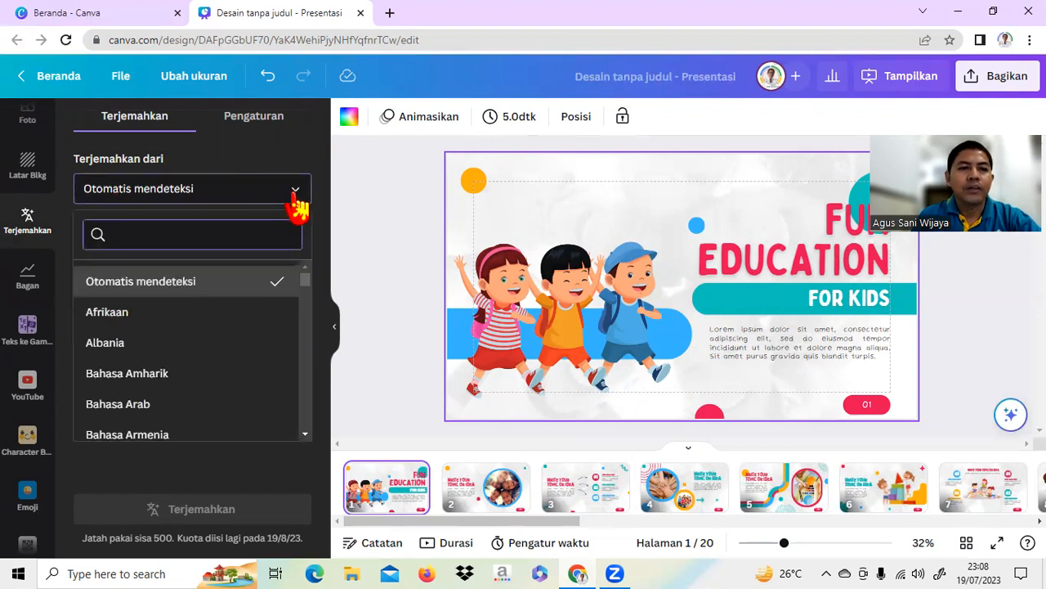
{"action": "left_click", "coordinate": [167, 288]}
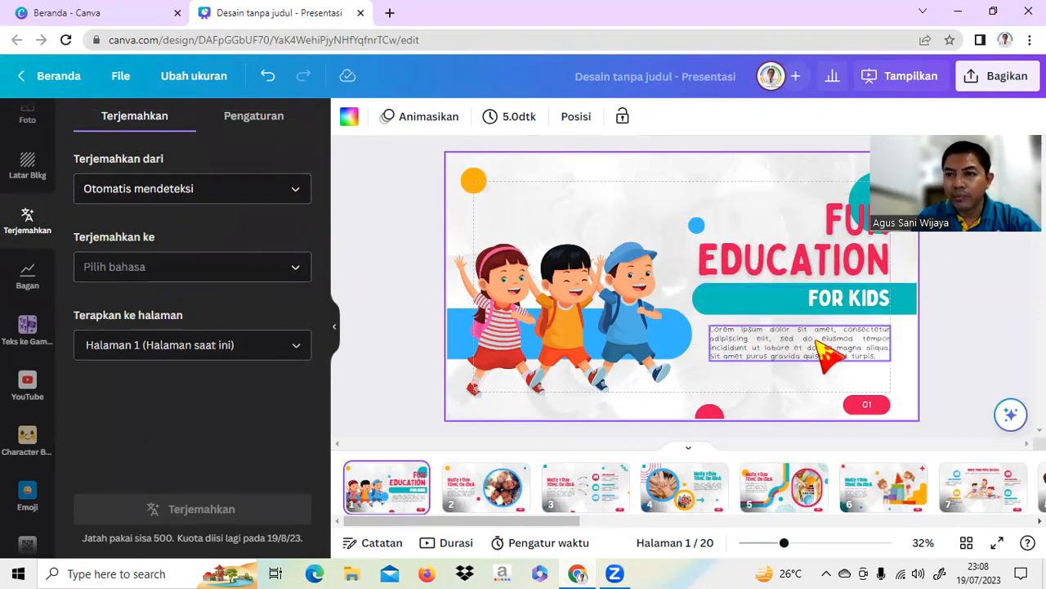
{"action": "left_click", "coordinate": [296, 268]}
{"action": "left_click_drag", "start_coordinate": [303, 359], "coordinate": [310, 397]}
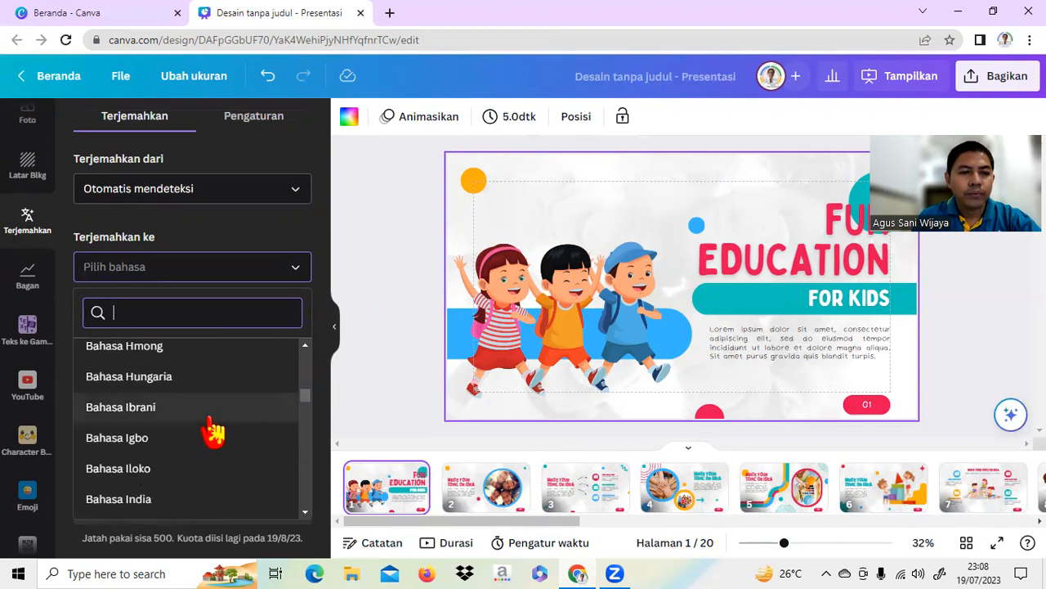
{"action": "scroll", "coordinate": [210, 432], "scroll_direction": "down", "scroll_amount": 1}
{"action": "left_click", "coordinate": [150, 455]}
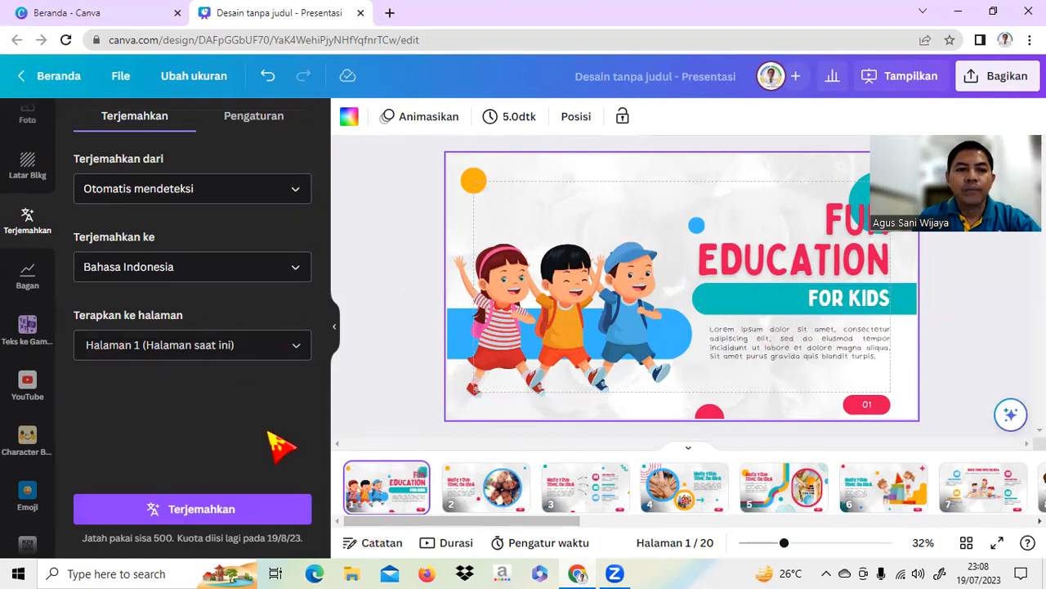
- Turn off page duplication in the translation settings and translate page 1 into Bahasa Indonesia
{"action": "left_click", "coordinate": [256, 123]}
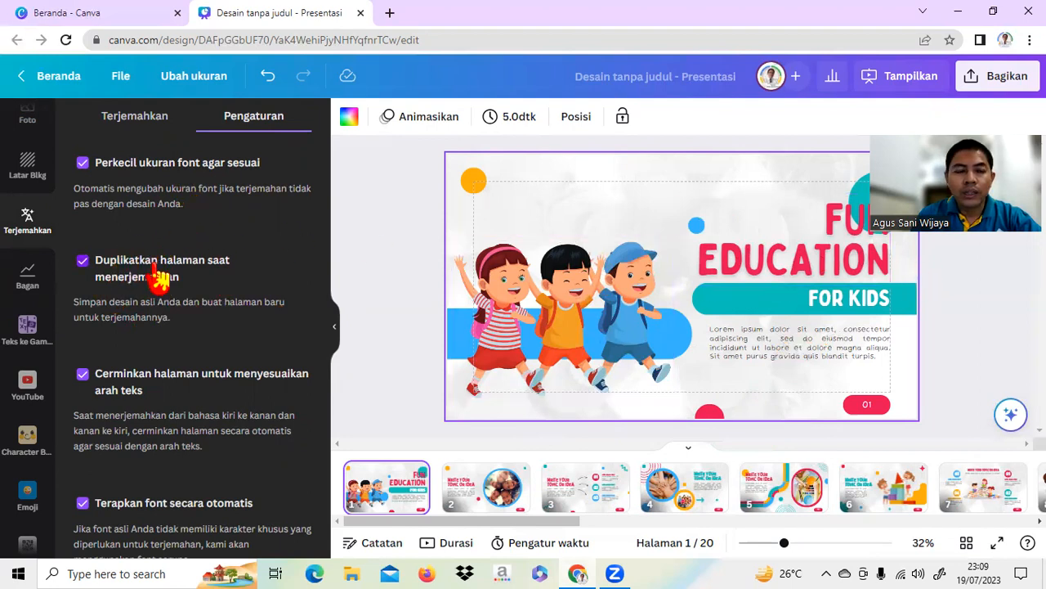
{"action": "left_click", "coordinate": [83, 260]}
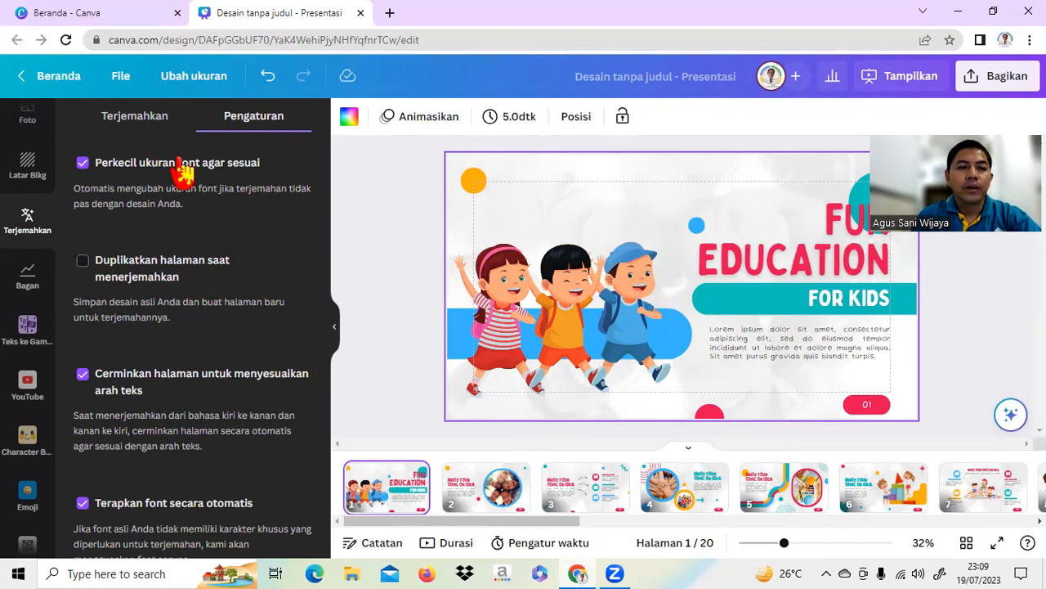
{"action": "left_click", "coordinate": [137, 117]}
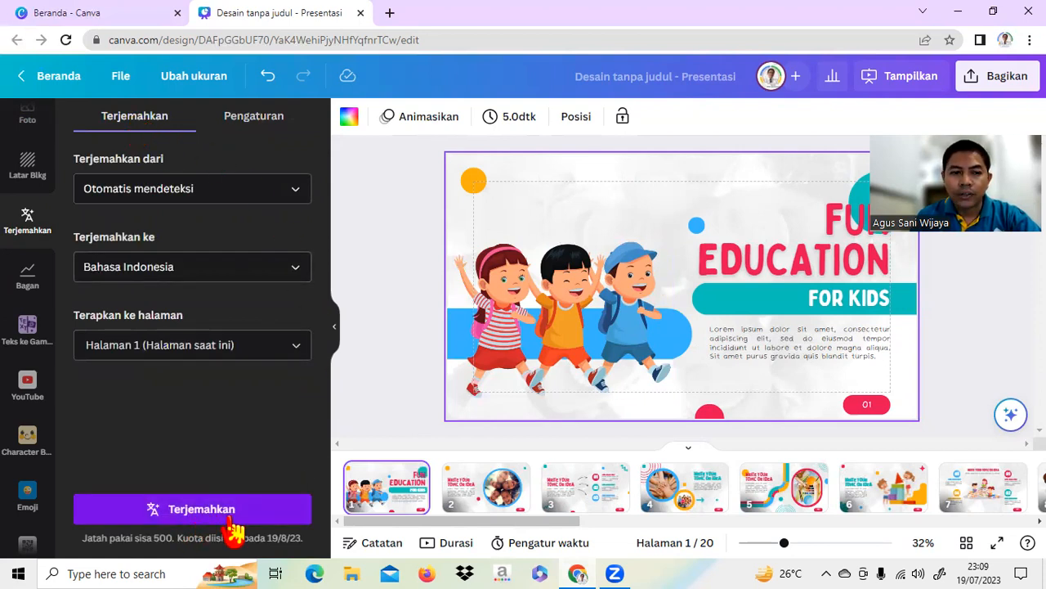
{"action": "left_click", "coordinate": [258, 517]}
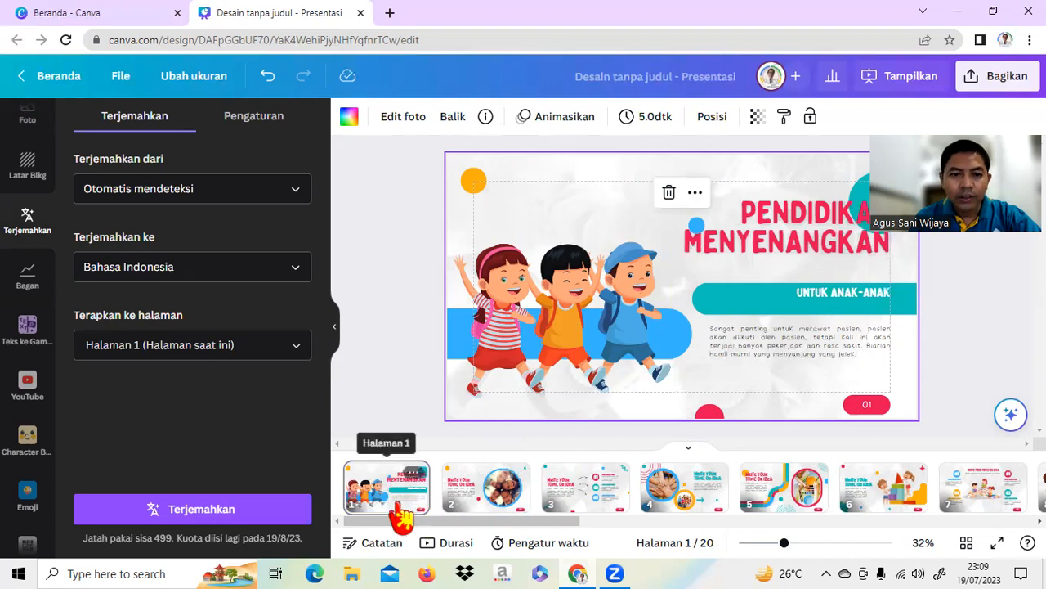
- Translate page 3 into Bahasa Jawa, checking the translation settings before running it
{"action": "left_click", "coordinate": [561, 513]}
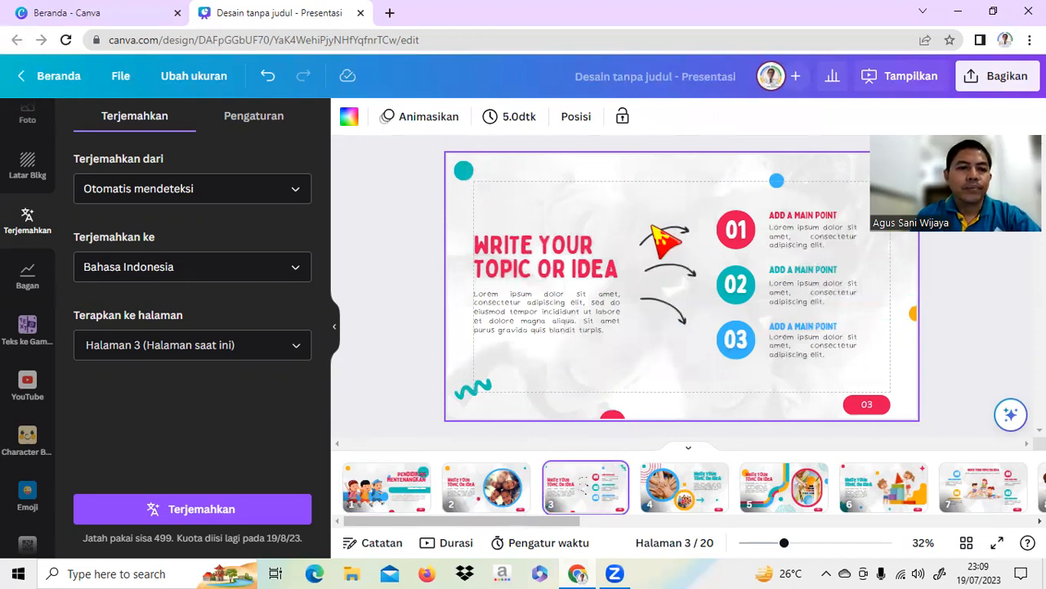
{"action": "left_click", "coordinate": [292, 272]}
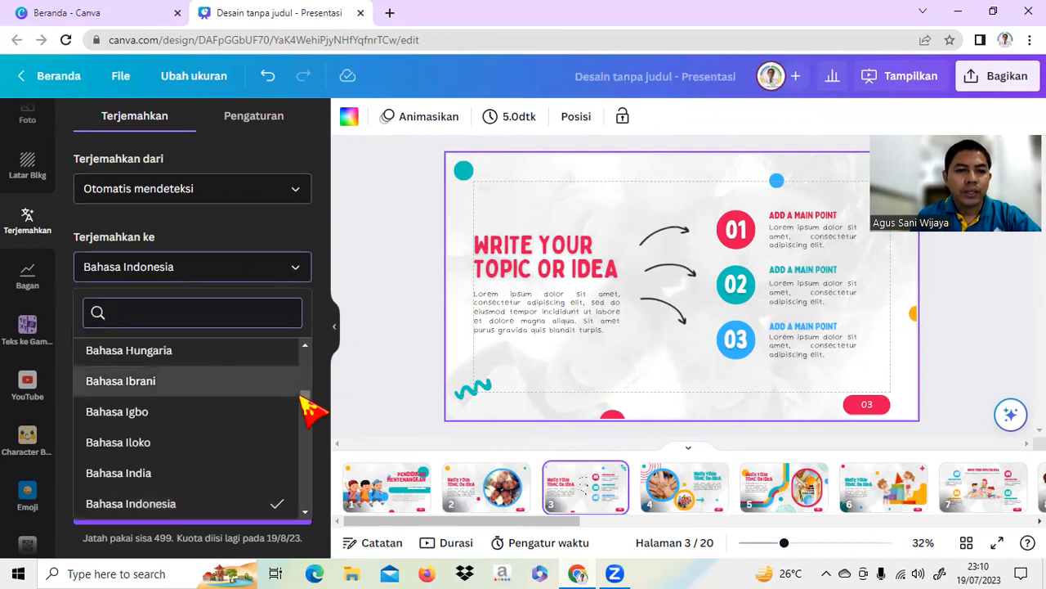
{"action": "left_click_drag", "start_coordinate": [305, 397], "coordinate": [306, 405]}
{"action": "left_click", "coordinate": [115, 450]}
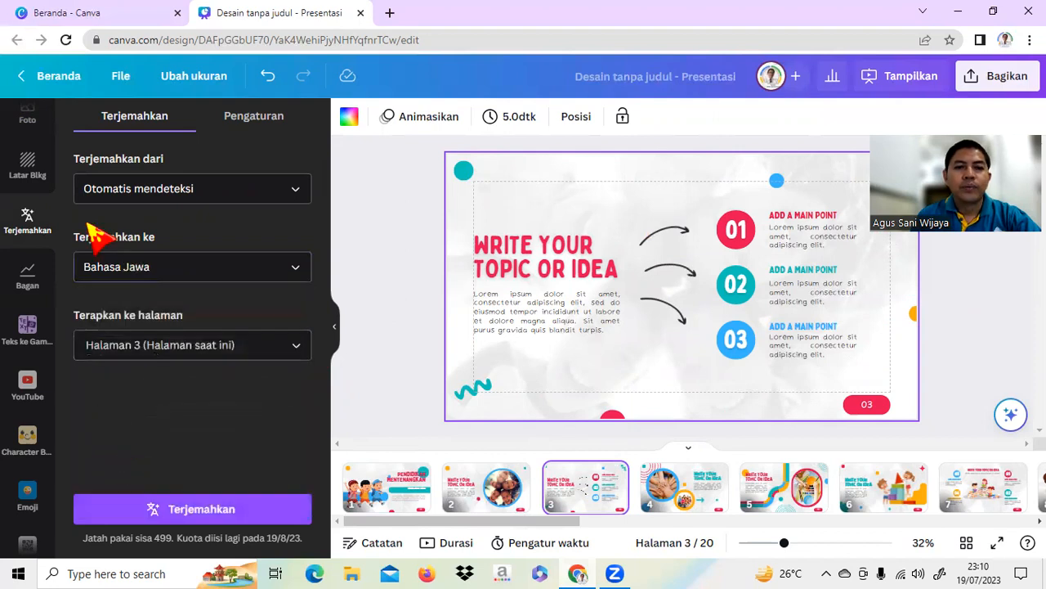
{"action": "left_click", "coordinate": [276, 116]}
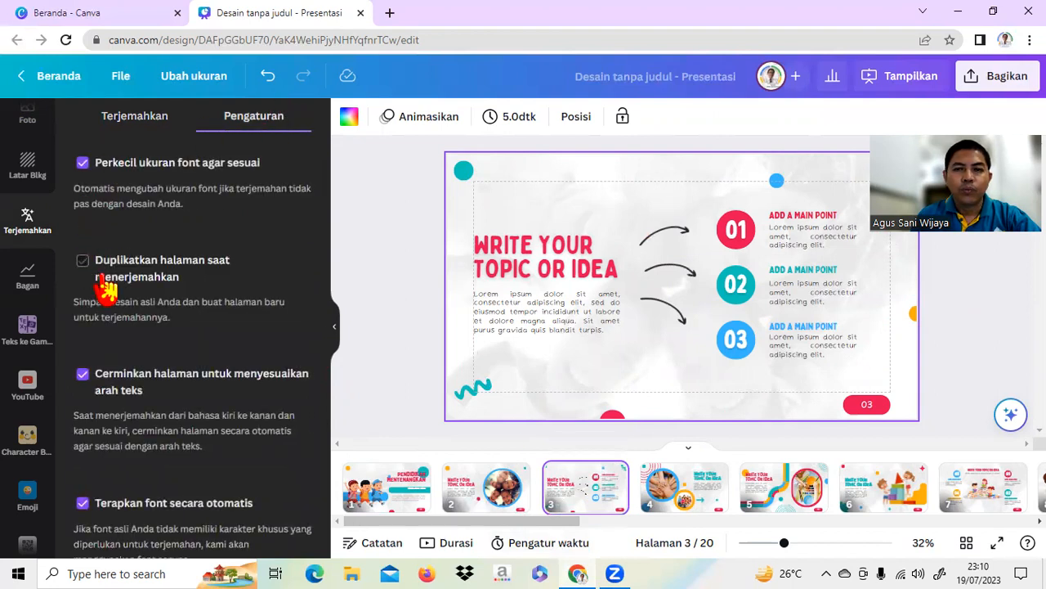
{"action": "left_click", "coordinate": [134, 122]}
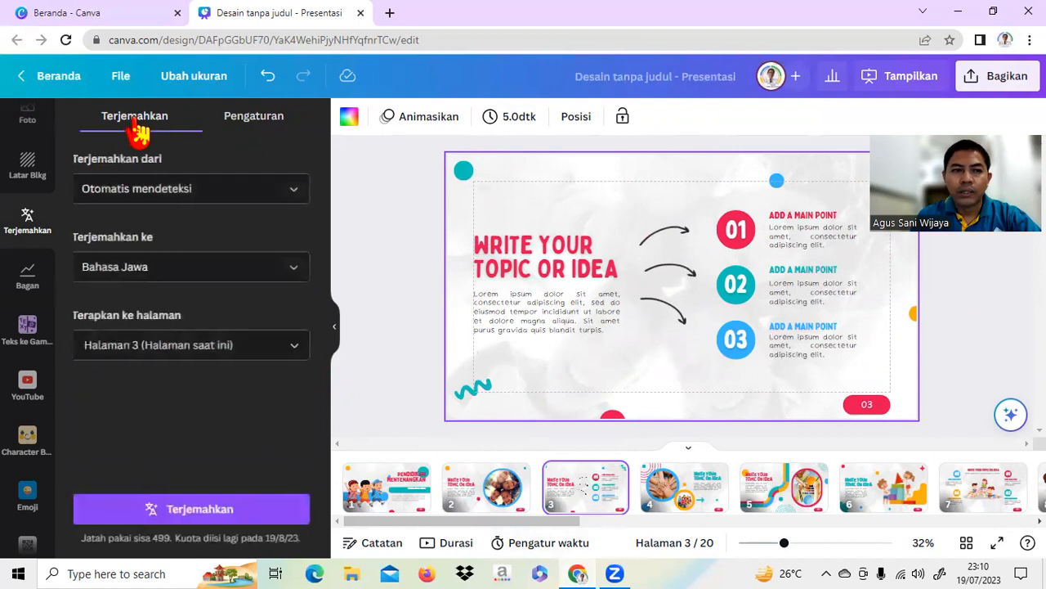
{"action": "left_click", "coordinate": [205, 509]}
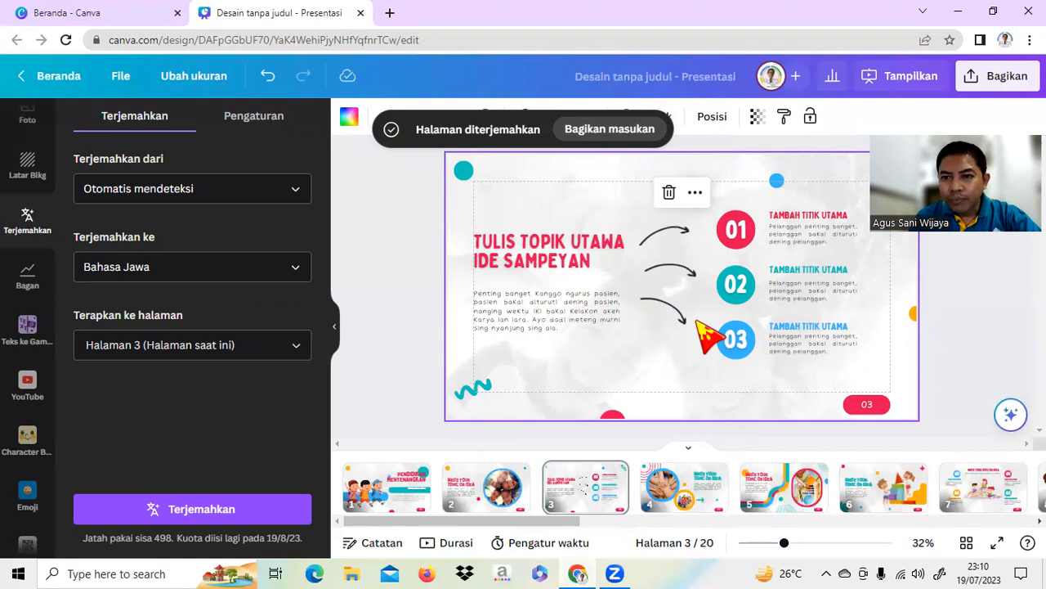
- Change the target language to Bahasa Jepang and translate page 3 again
{"action": "left_click", "coordinate": [553, 320]}
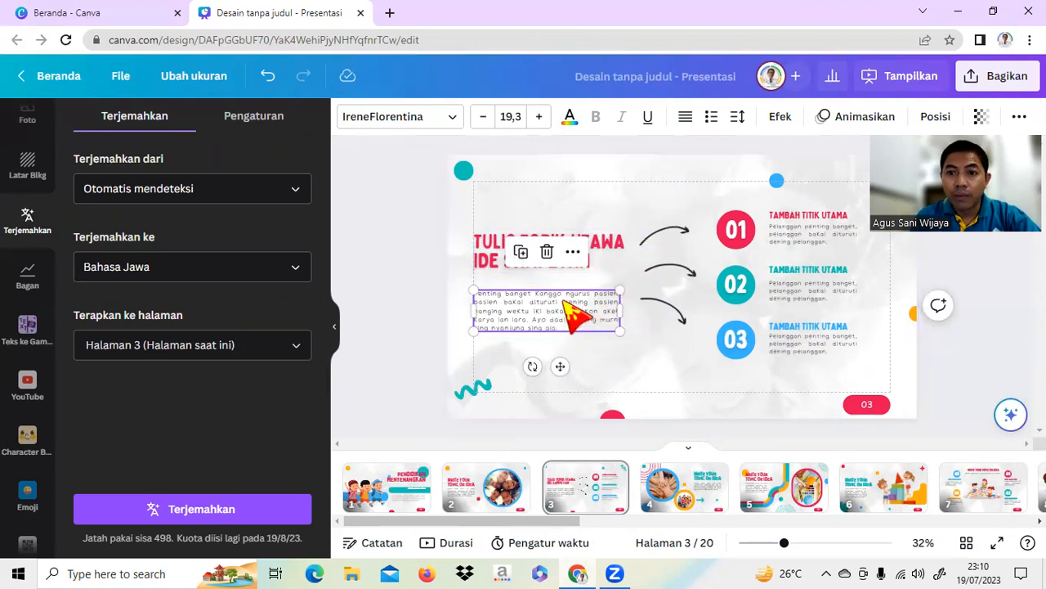
{"action": "left_click", "coordinate": [299, 273]}
{"action": "scroll", "coordinate": [310, 376], "scroll_direction": "up", "scroll_amount": 6}
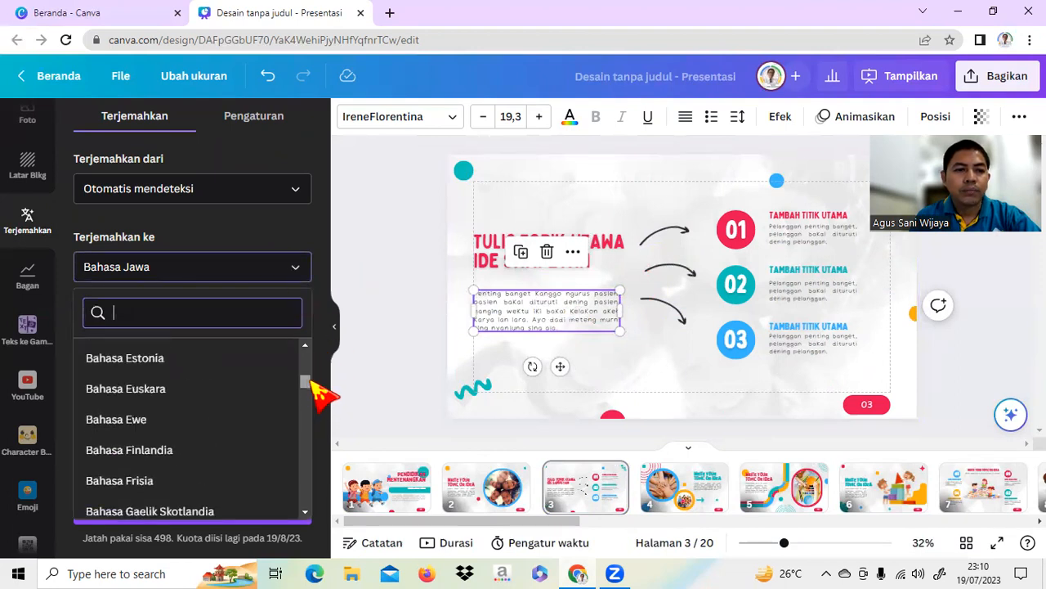
{"action": "scroll", "coordinate": [311, 405], "scroll_direction": "down", "scroll_amount": 7}
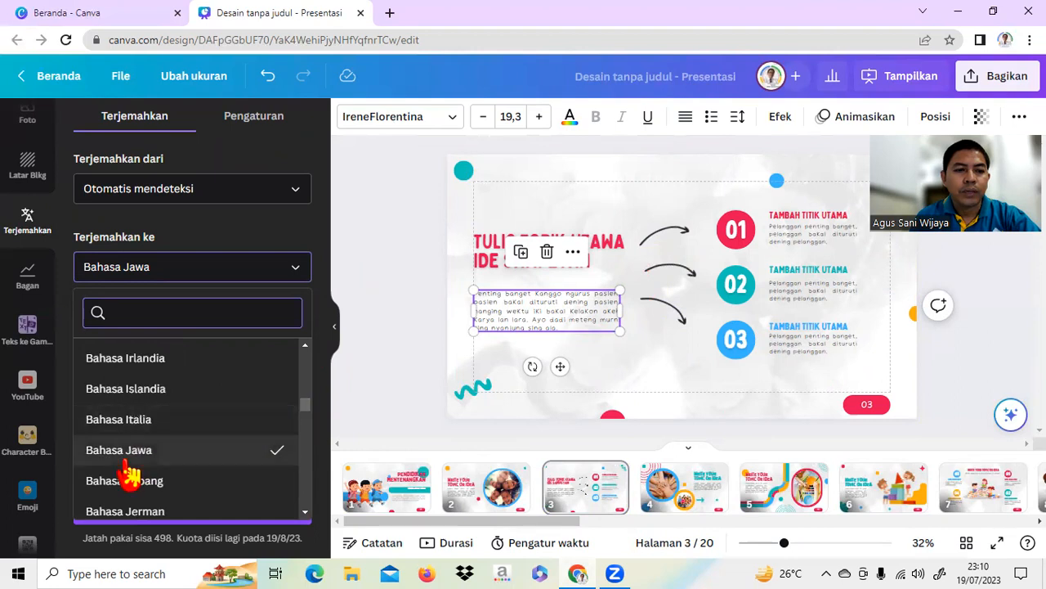
{"action": "left_click", "coordinate": [154, 482]}
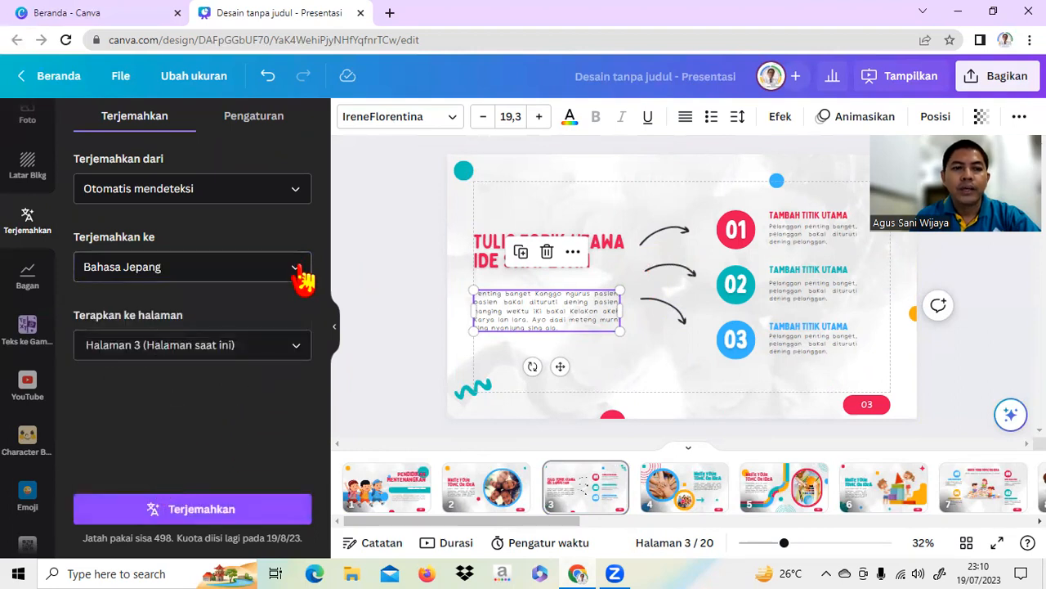
{"action": "left_click", "coordinate": [234, 517]}
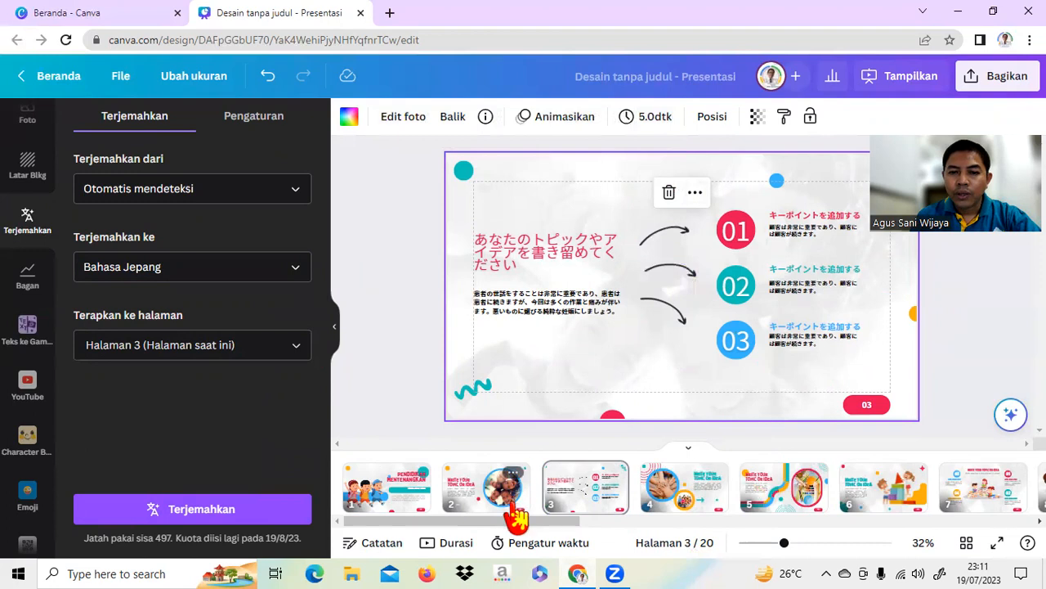
- Add a blank page 21 after the last slide and open the Tulisan Ajaib writing prompt on it
{"action": "left_click_drag", "start_coordinate": [534, 522], "coordinate": [903, 528]}
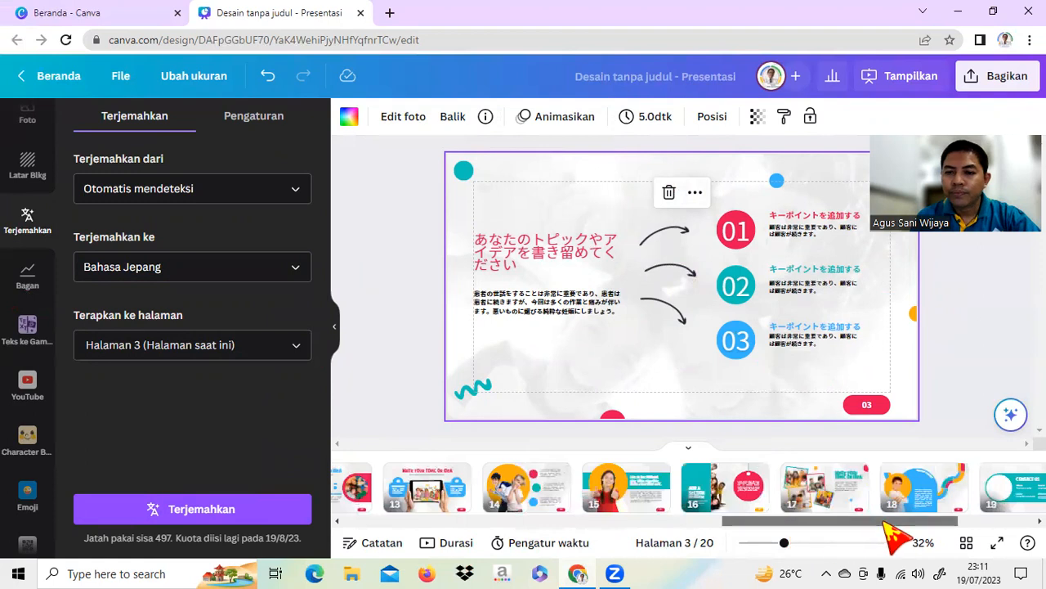
{"action": "left_click", "coordinate": [873, 522]}
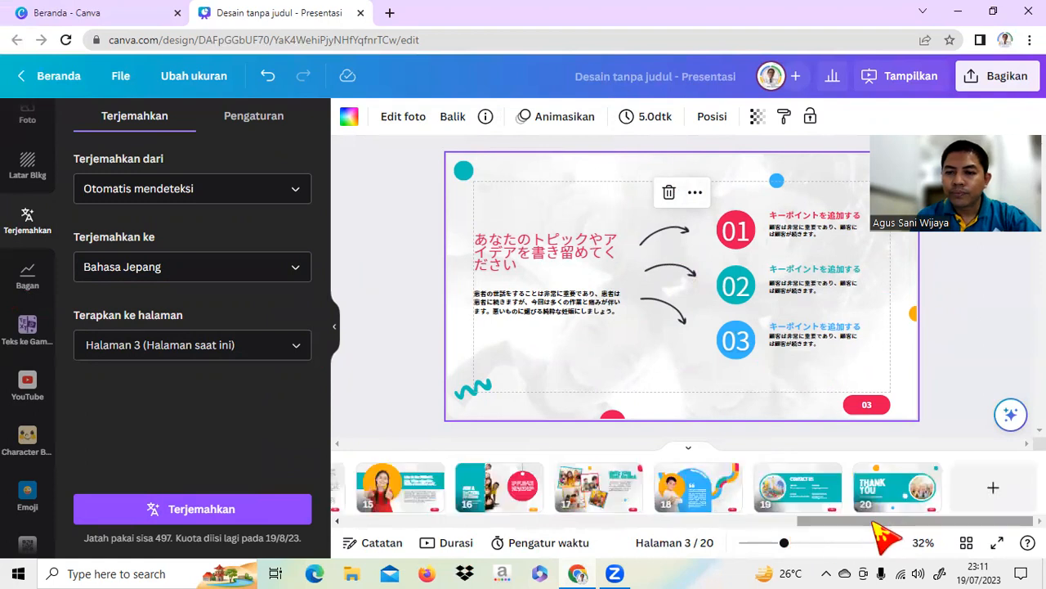
{"action": "left_click", "coordinate": [993, 488]}
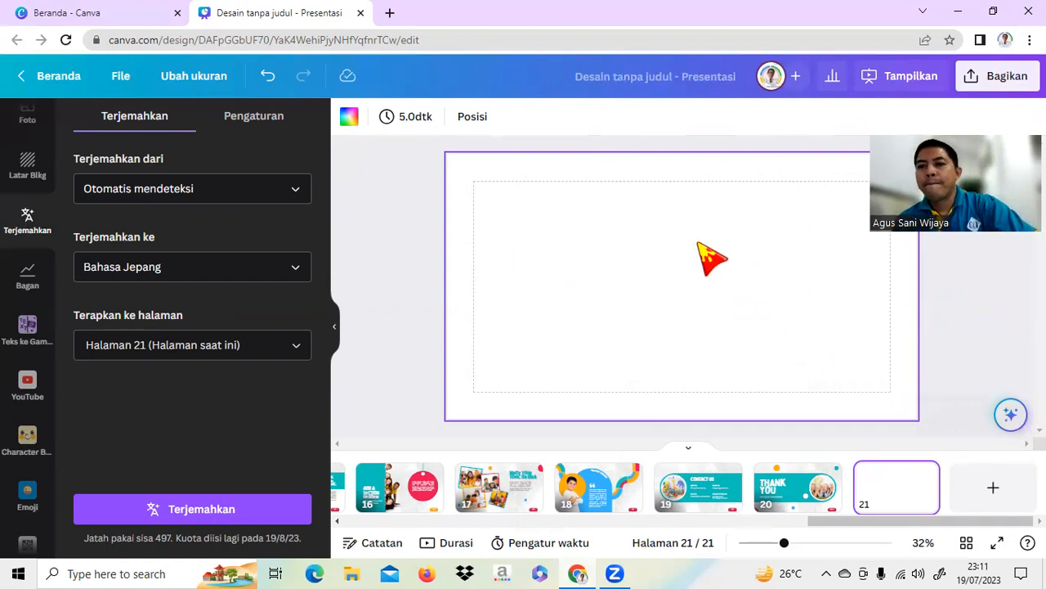
{"action": "key", "text": "slash"}
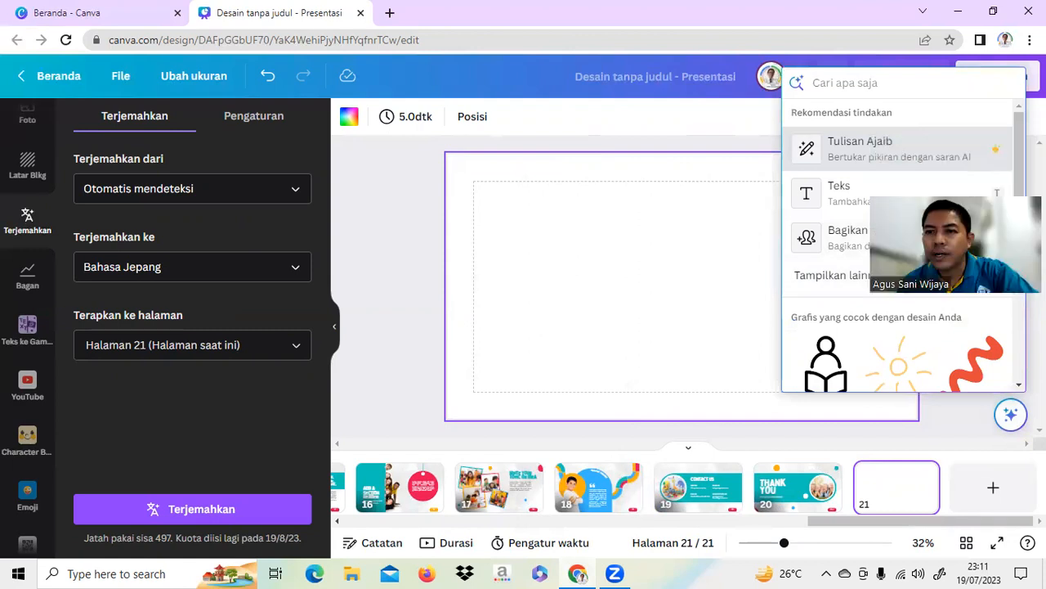
{"action": "left_click", "coordinate": [854, 166]}
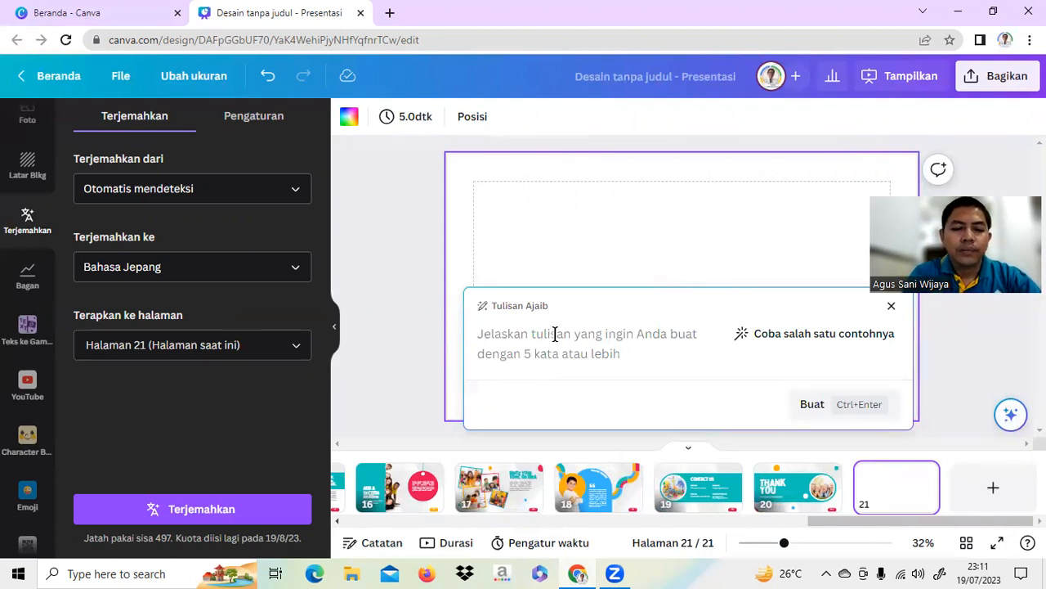
{"action": "type", "text": "education on amer"}
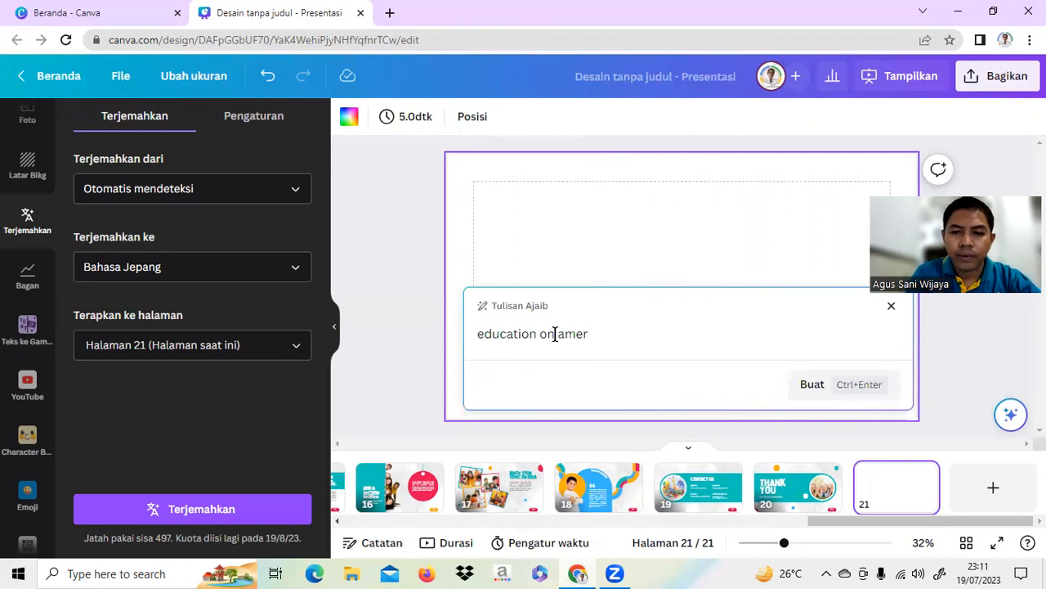
{"action": "key", "text": "BackSpace"}
{"action": "key", "text": "BackSpace"}
{"action": "key", "text": "BackSpace"}
{"action": "key", "text": "BackSpace"}
{"action": "key", "text": "BackSpace"}
{"action": "key", "text": "BackSpace"}
{"action": "key", "text": "BackSpace"}
{"action": "key", "text": "BackSpace"}
{"action": "key", "text": "BackSpace"}
{"action": "key", "text": "BackSpace"}
{"action": "key", "text": "BackSpace"}
{"action": "key", "text": "BackSpace"}
{"action": "key", "text": "BackSpace"}
{"action": "key", "text": "BackSpace"}
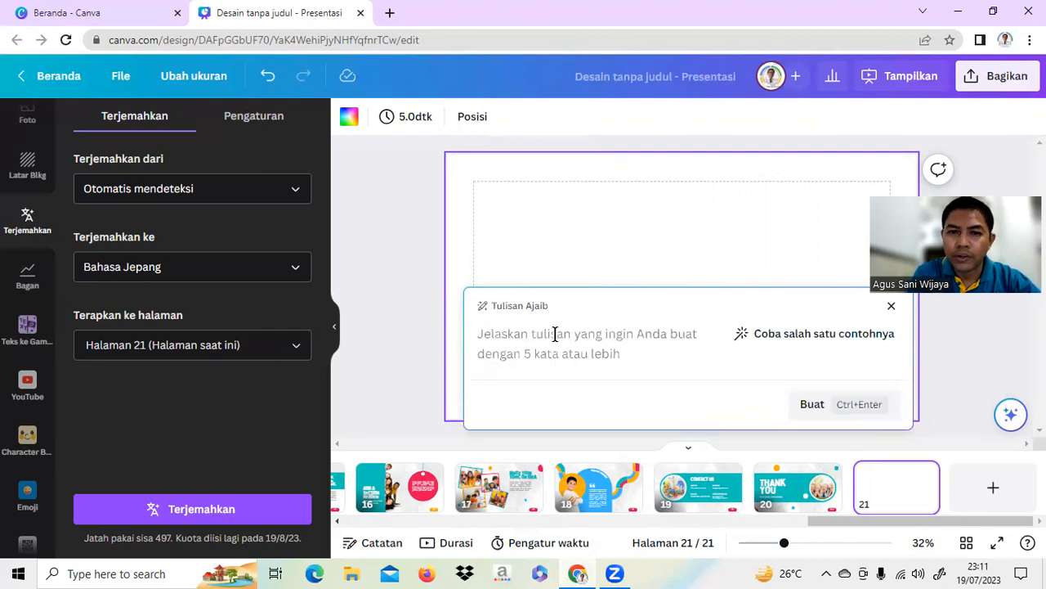
- Generate AI text on page 21 from the prompt "pendidikan di Indonesia" and deselect the resulting text box
{"action": "type", "text": "pendidikan di Indonesia"}
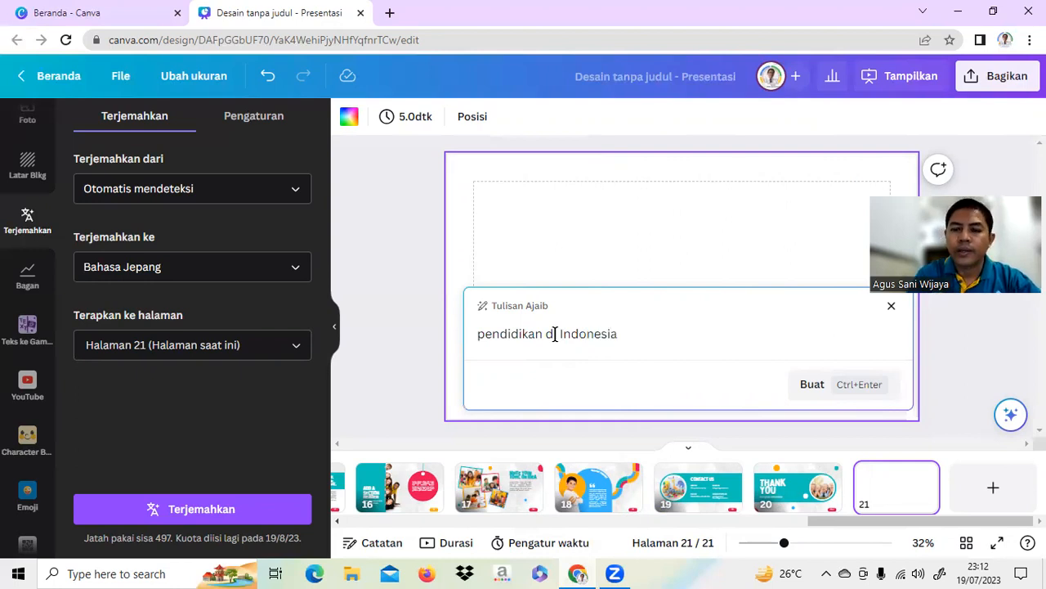
{"action": "left_click", "coordinate": [821, 386]}
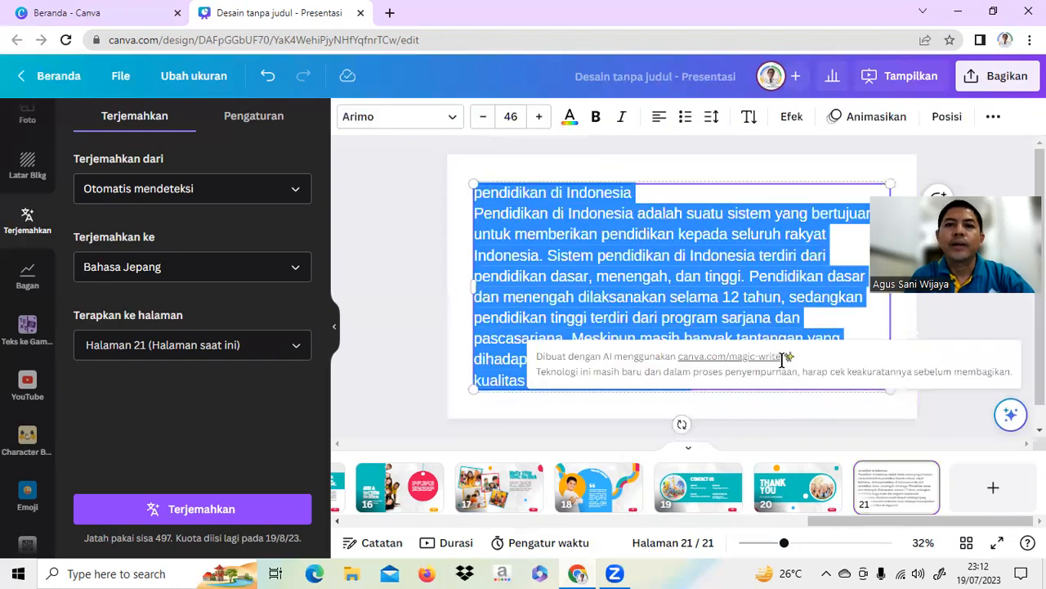
{"action": "left_click", "coordinate": [909, 327]}
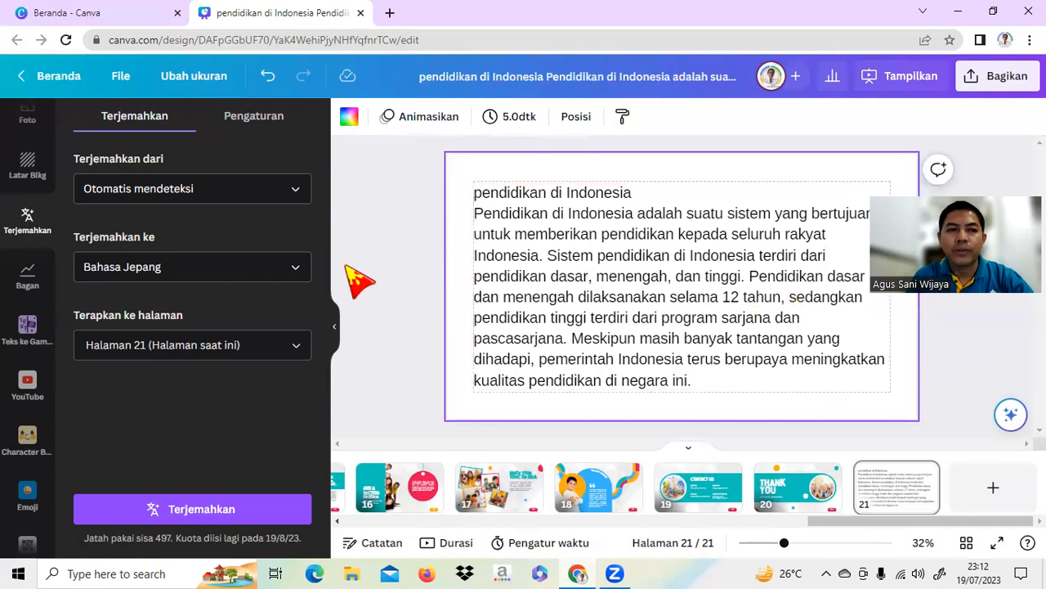
- Set the target language to Bahasa Inggris and translate page 21
{"action": "left_click", "coordinate": [297, 270]}
{"action": "left_click", "coordinate": [146, 360]}
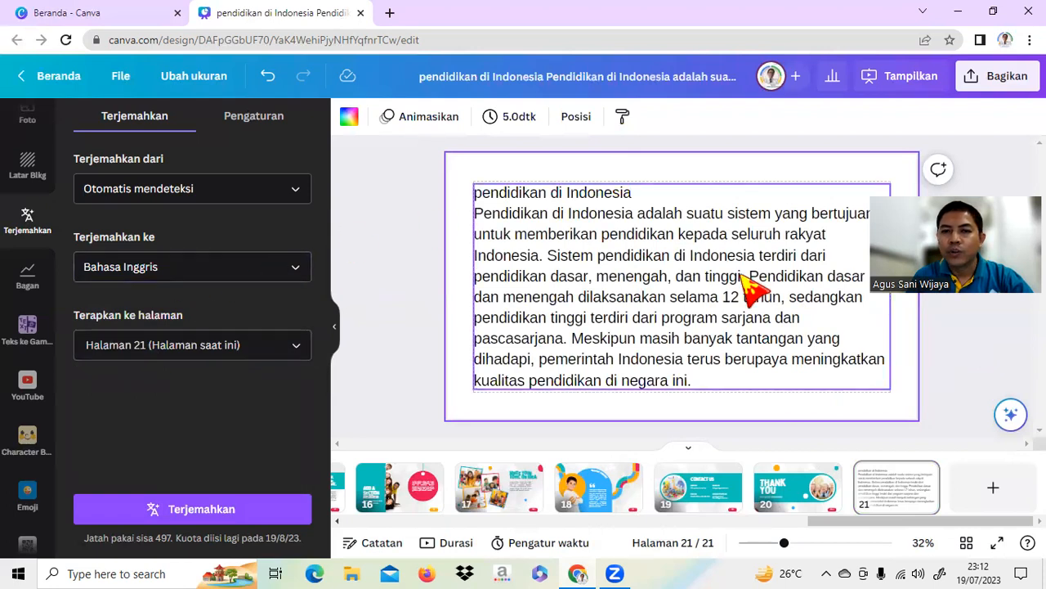
{"action": "left_click", "coordinate": [239, 515]}
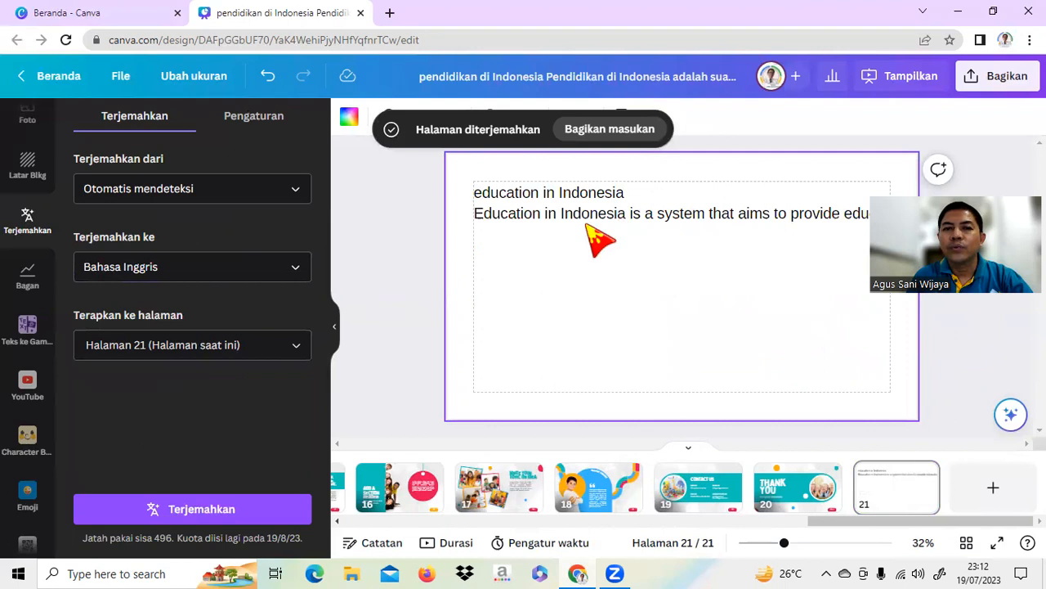
- Narrow the translated text box on page 21 and scale its text to size 36,3 to fit the slide's margins
{"action": "left_click", "coordinate": [617, 216]}
{"action": "left_click_drag", "start_coordinate": [470, 203], "coordinate": [701, 210]}
{"action": "left_click_drag", "start_coordinate": [769, 202], "coordinate": [612, 220]}
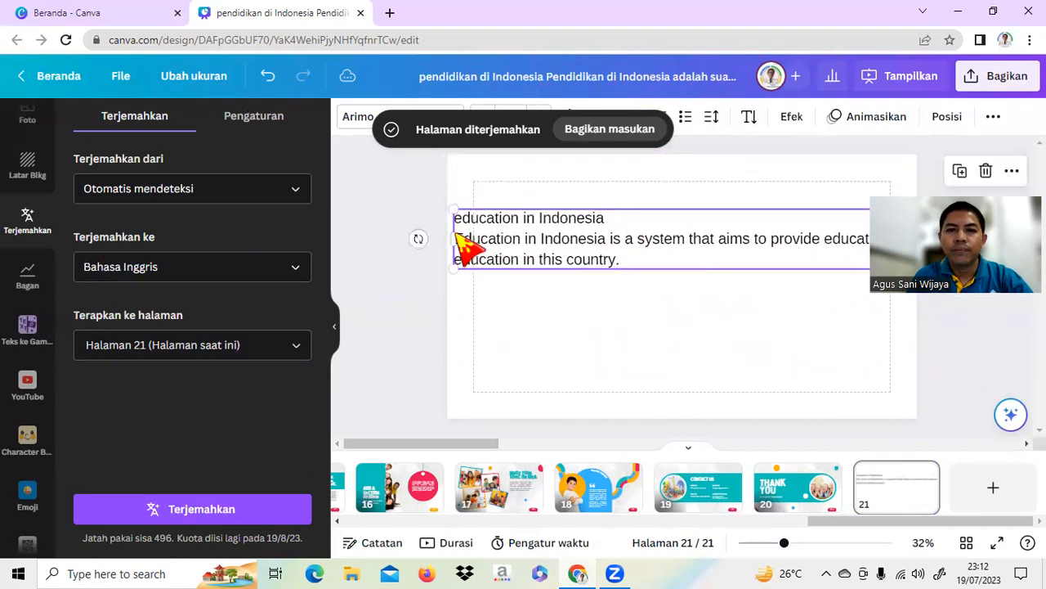
{"action": "left_click_drag", "start_coordinate": [454, 239], "coordinate": [733, 210]}
{"action": "left_click_drag", "start_coordinate": [811, 216], "coordinate": [477, 202]}
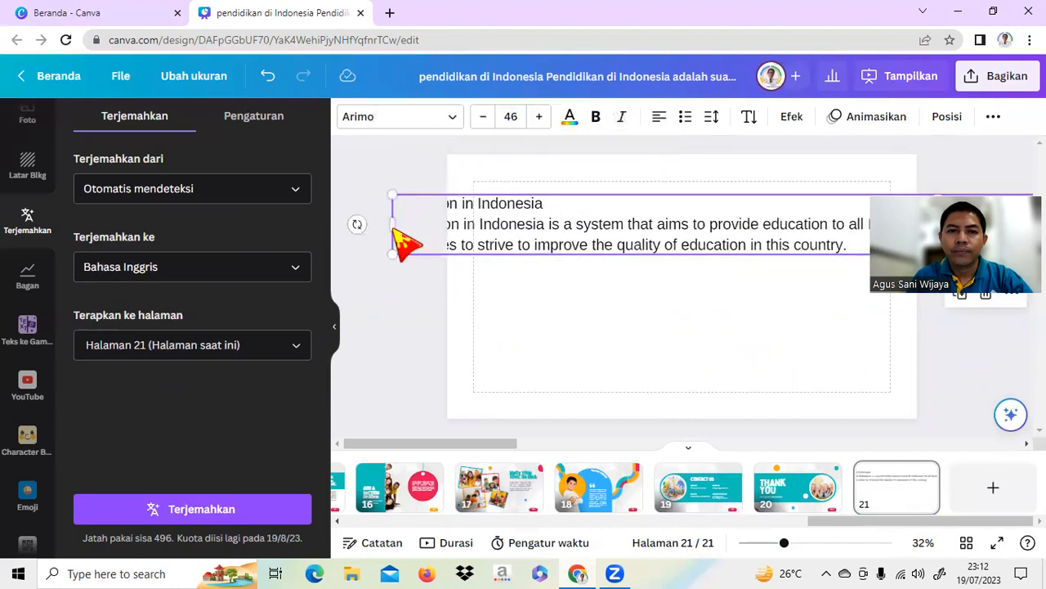
{"action": "left_click_drag", "start_coordinate": [387, 224], "coordinate": [601, 224]}
{"action": "left_click_drag", "start_coordinate": [752, 228], "coordinate": [613, 233]}
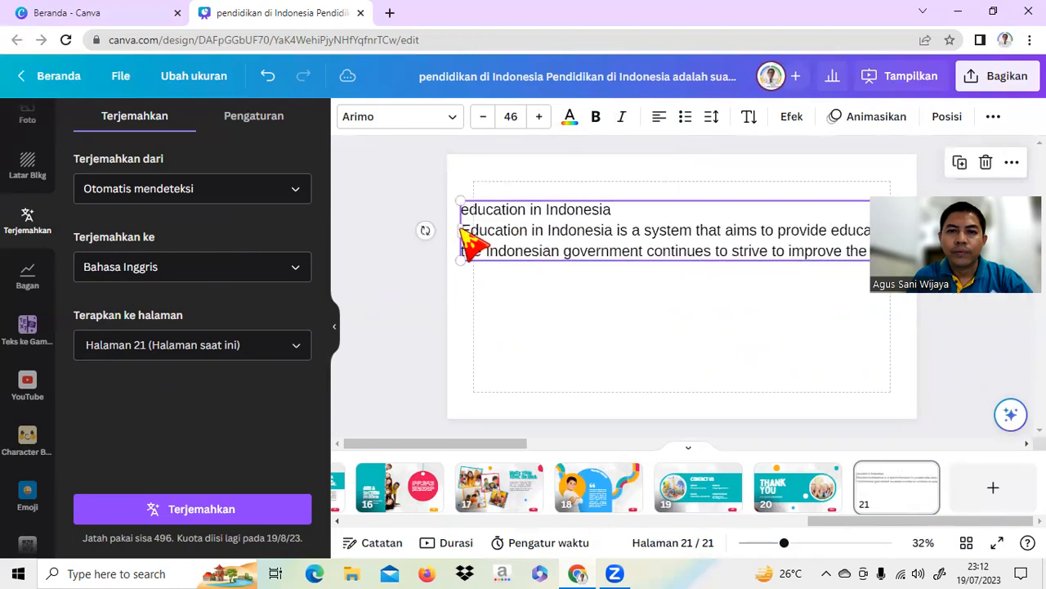
{"action": "mouse_move", "coordinate": [459, 230]}
{"action": "left_mouse_down"}
{"action": "mouse_move", "coordinate": [845, 227]}
{"action": "mouse_move", "coordinate": [460, 229]}
{"action": "mouse_move", "coordinate": [829, 219]}
{"action": "mouse_move", "coordinate": [378, 216]}
{"action": "mouse_move", "coordinate": [521, 211]}
{"action": "mouse_move", "coordinate": [810, 232]}
{"action": "mouse_move", "coordinate": [462, 229]}
{"action": "mouse_move", "coordinate": [839, 242]}
{"action": "mouse_move", "coordinate": [536, 246]}
{"action": "mouse_move", "coordinate": [471, 233]}
{"action": "left_mouse_up"}
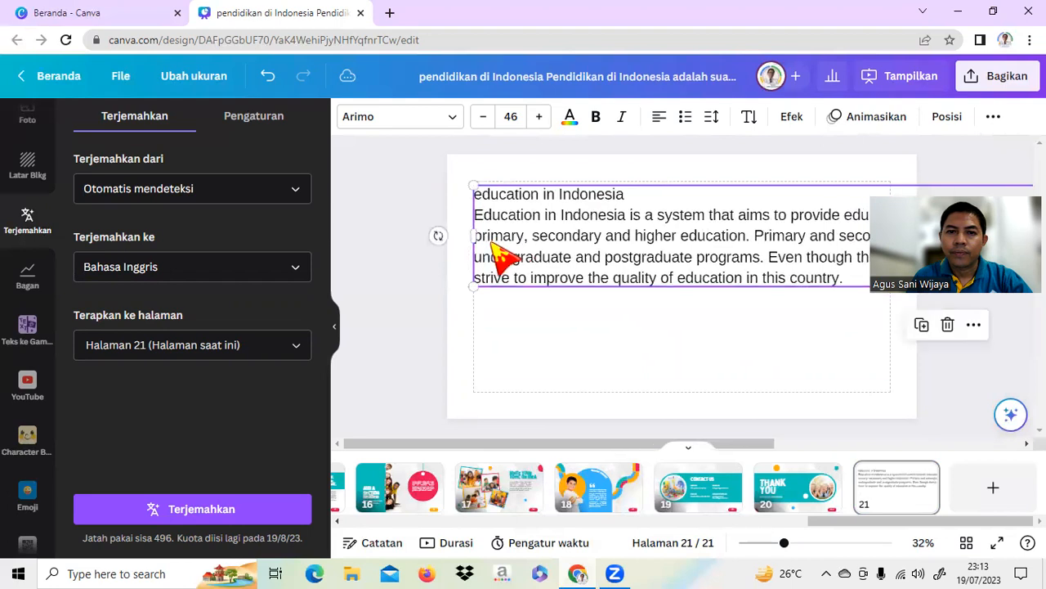
{"action": "left_click_drag", "start_coordinate": [566, 233], "coordinate": [489, 238]}
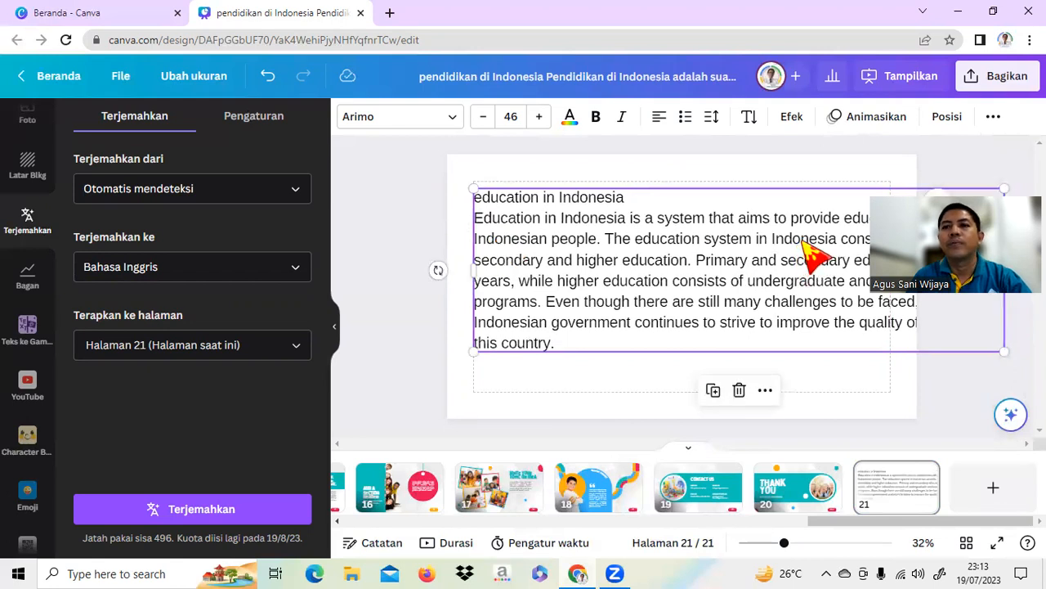
{"action": "left_click_drag", "start_coordinate": [476, 189], "coordinate": [584, 217]}
{"action": "left_click_drag", "start_coordinate": [728, 246], "coordinate": [618, 211]}
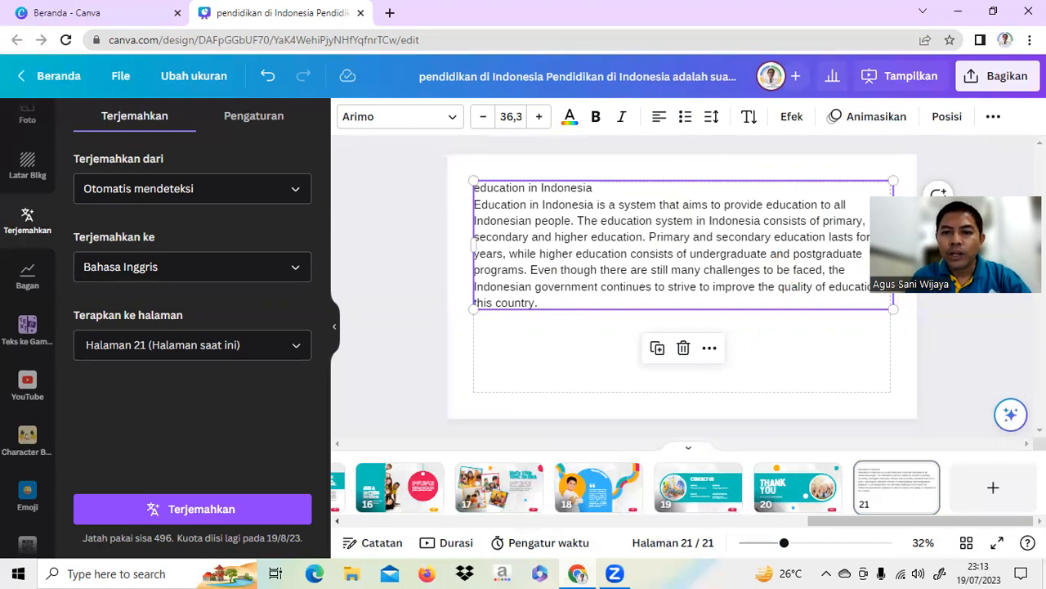
- Change the translation's target language from Bahasa Inggris to Bahasa Korea
{"action": "left_click_drag", "start_coordinate": [952, 519], "coordinate": [360, 517]}
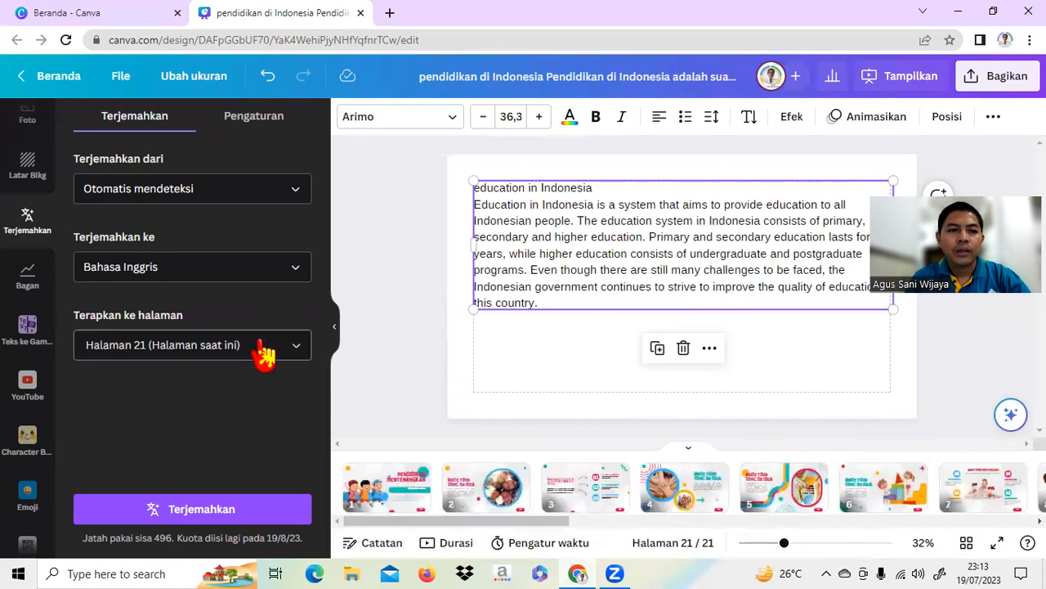
{"action": "left_click", "coordinate": [291, 270]}
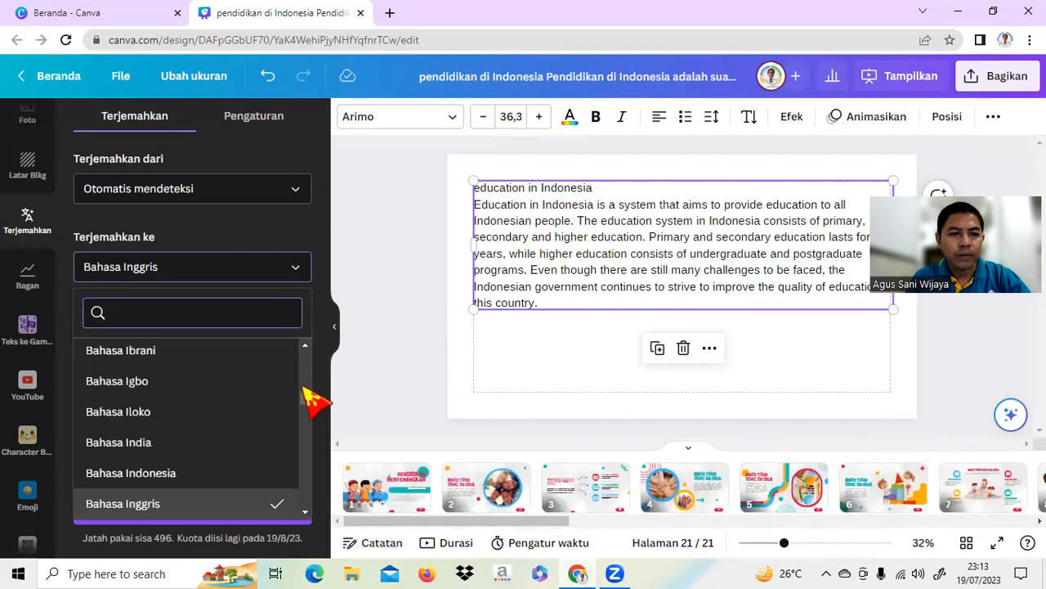
{"action": "scroll", "coordinate": [304, 394], "scroll_direction": "down", "scroll_amount": 5}
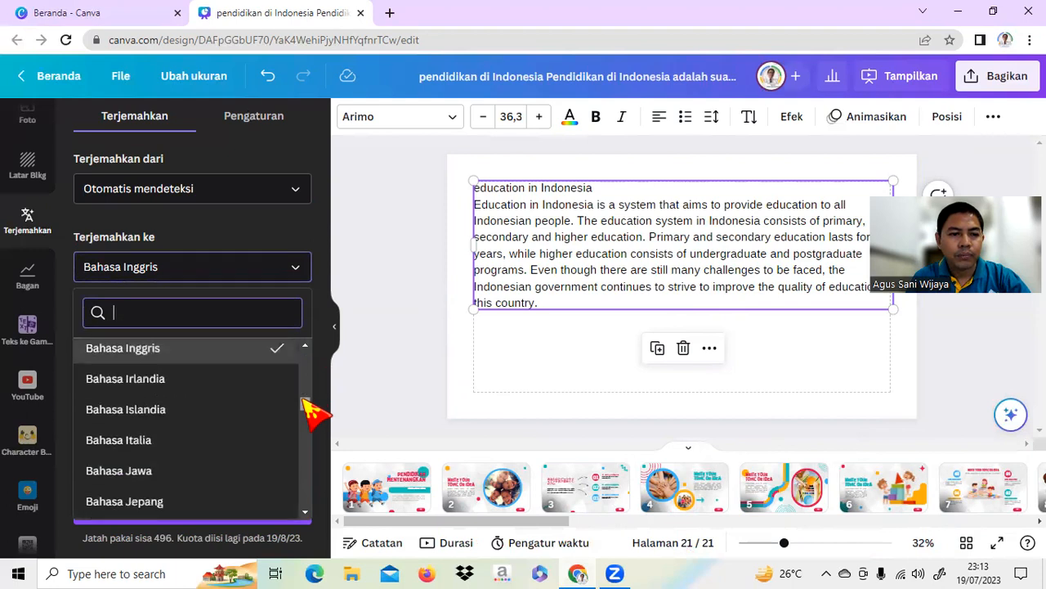
{"action": "left_click_drag", "start_coordinate": [303, 398], "coordinate": [303, 415]}
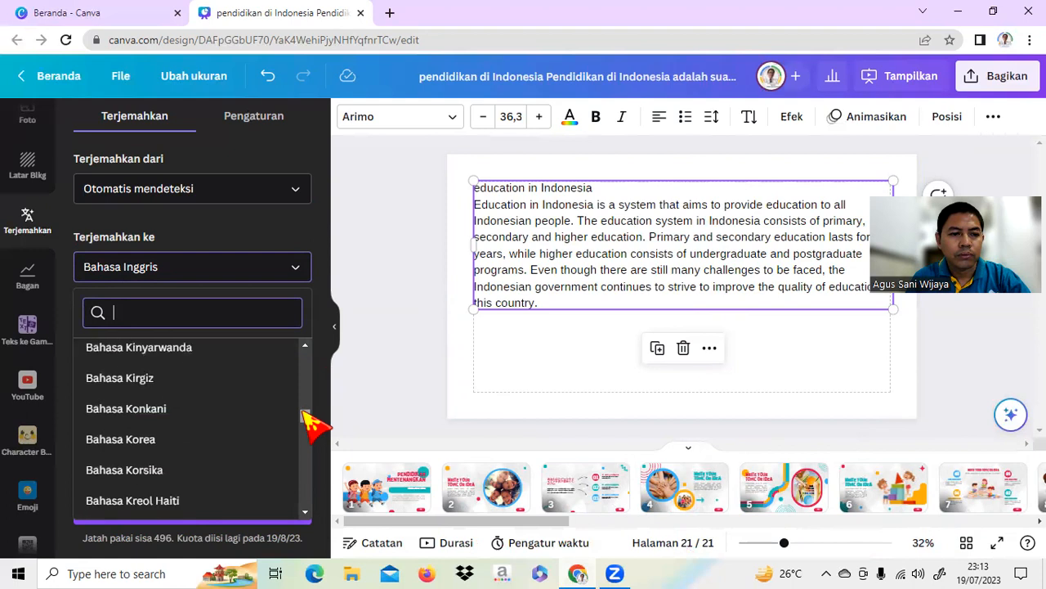
{"action": "left_click", "coordinate": [150, 448]}
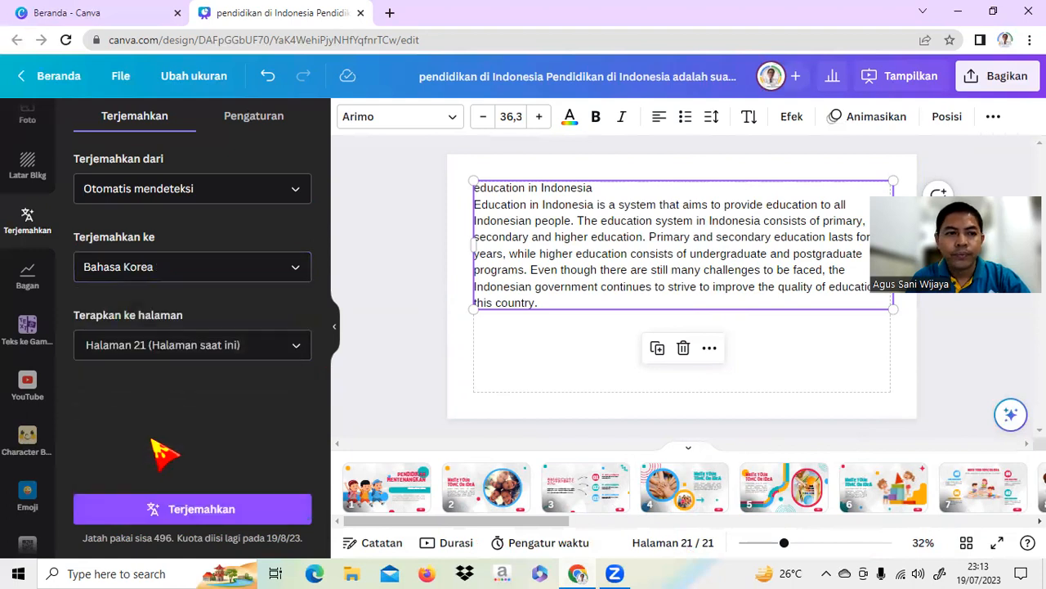
- Apply the translation to all pages (1–21) and translate the whole presentation
{"action": "left_click", "coordinate": [297, 346]}
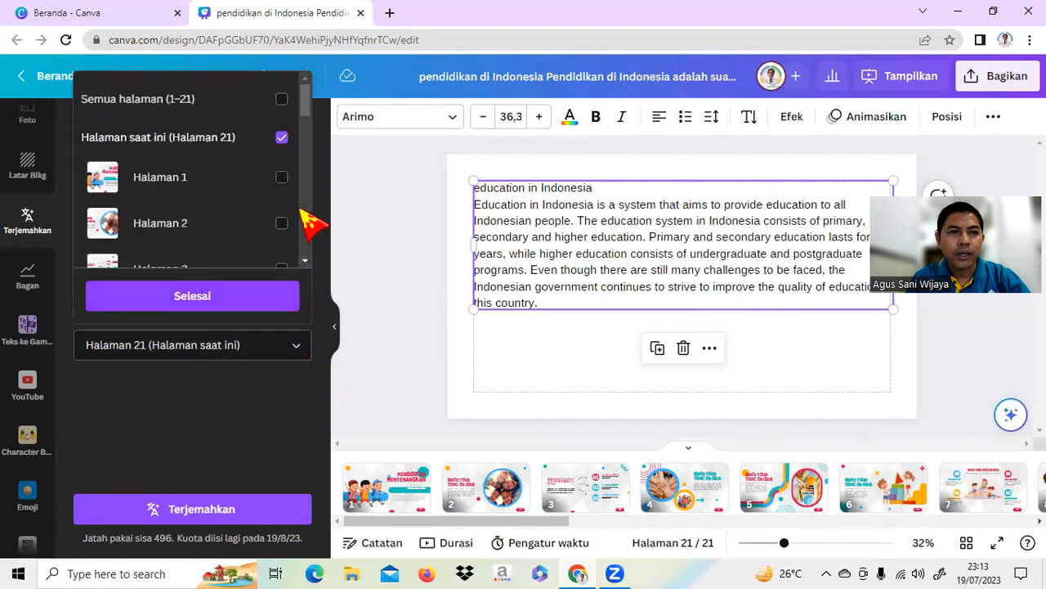
{"action": "left_click", "coordinate": [282, 100]}
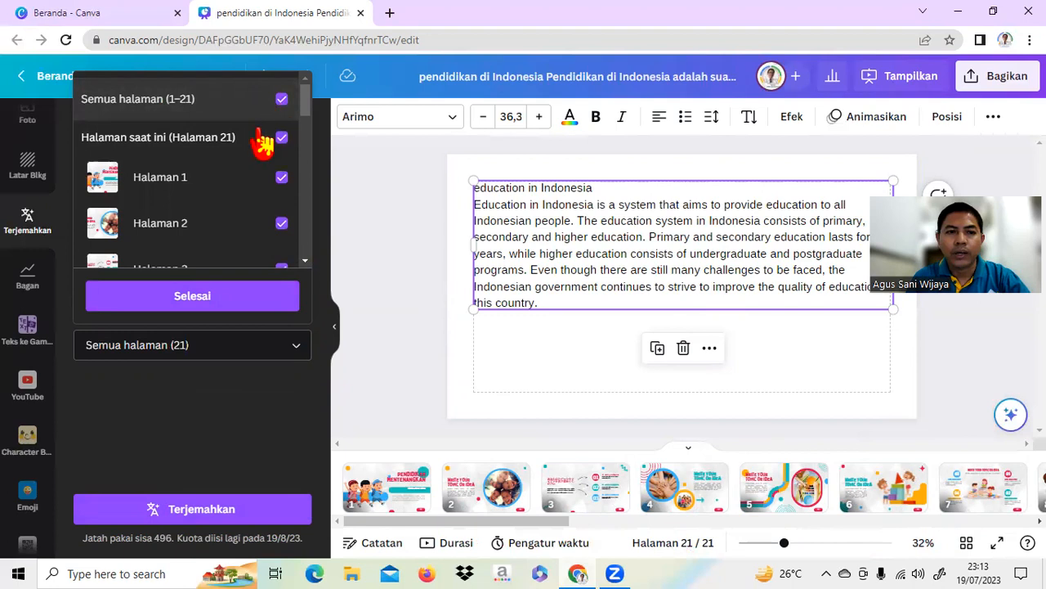
{"action": "left_click", "coordinate": [225, 301]}
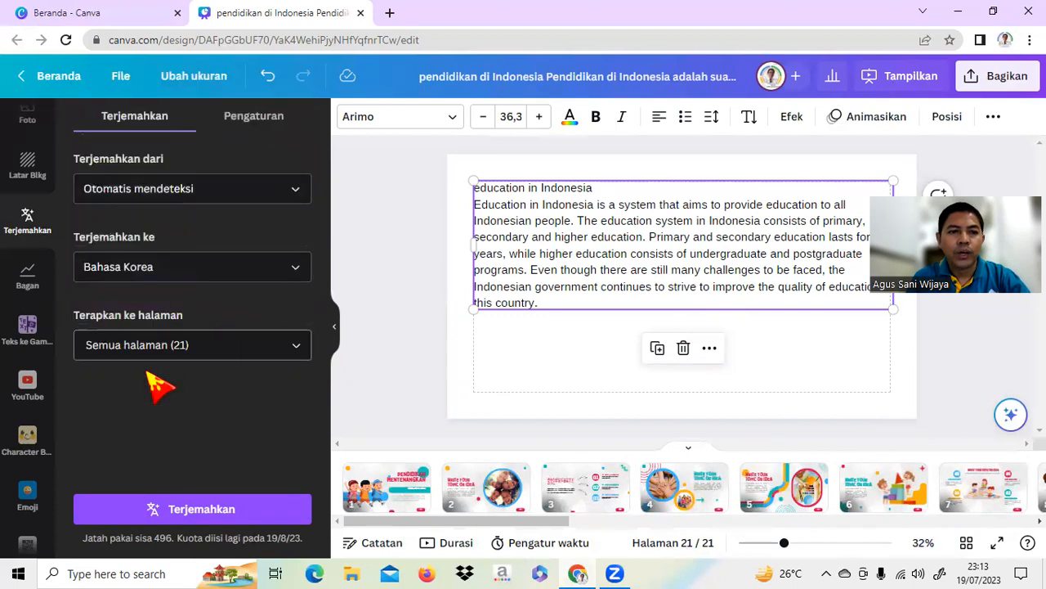
{"action": "left_click", "coordinate": [219, 511]}
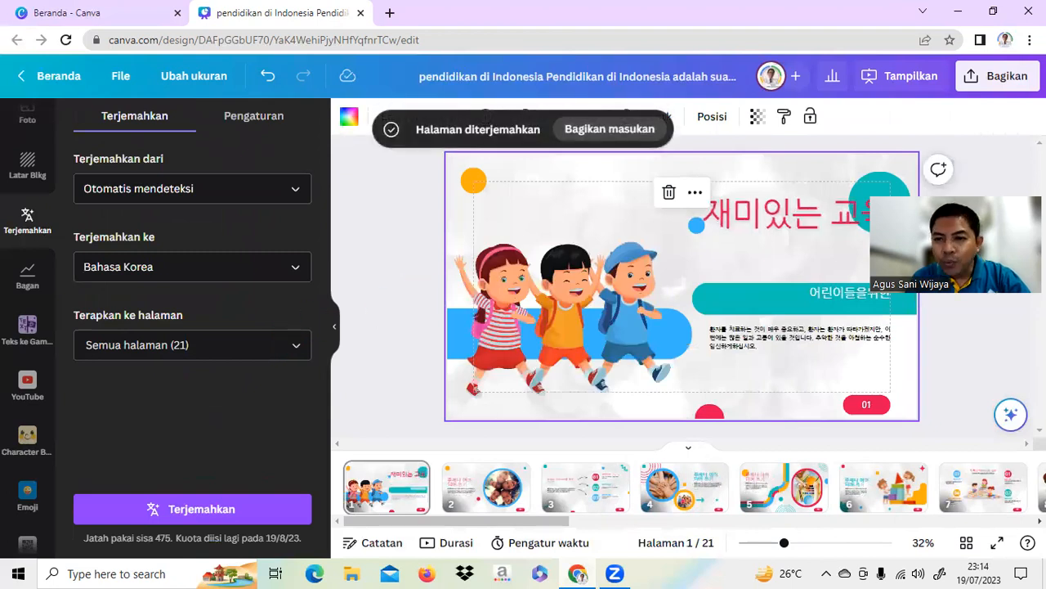
- View pages 3, 4 and 5 to check their Korean translation
{"action": "left_click", "coordinate": [577, 490]}
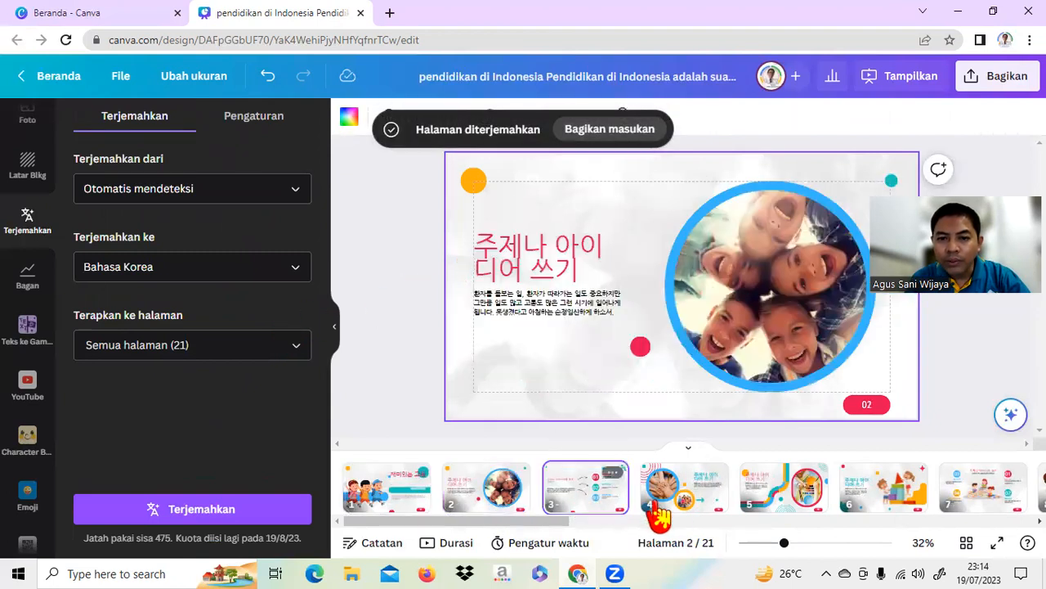
{"action": "left_click", "coordinate": [677, 502]}
{"action": "left_click", "coordinate": [768, 514]}
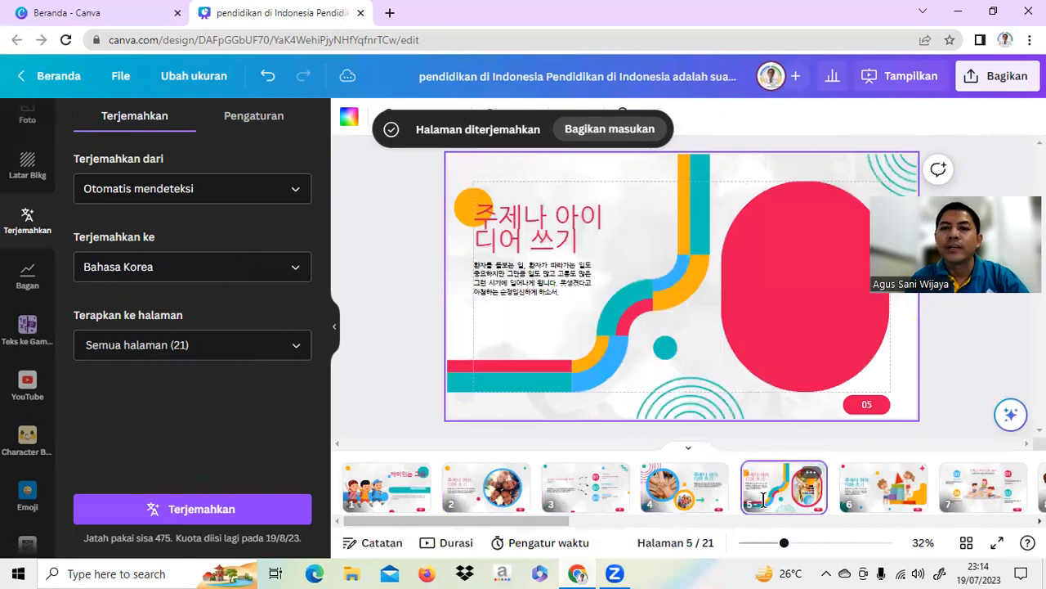